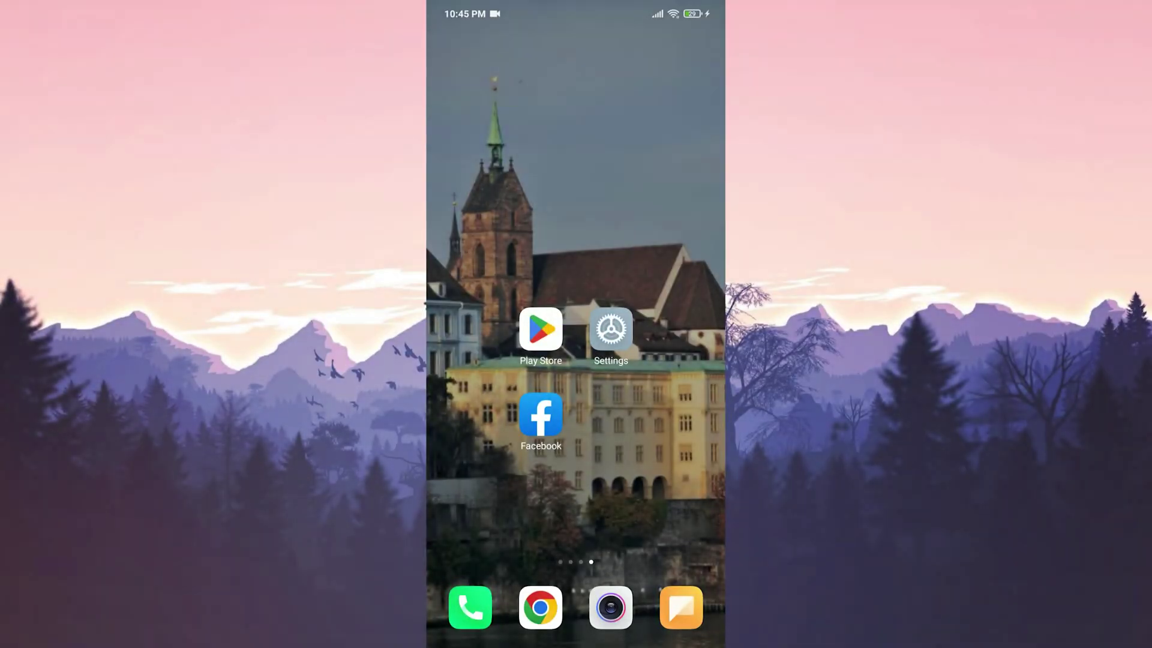
# Step: Log out of Facebook from its menu, answering the save-login prompt and confirming
pyautogui.click(540, 415)
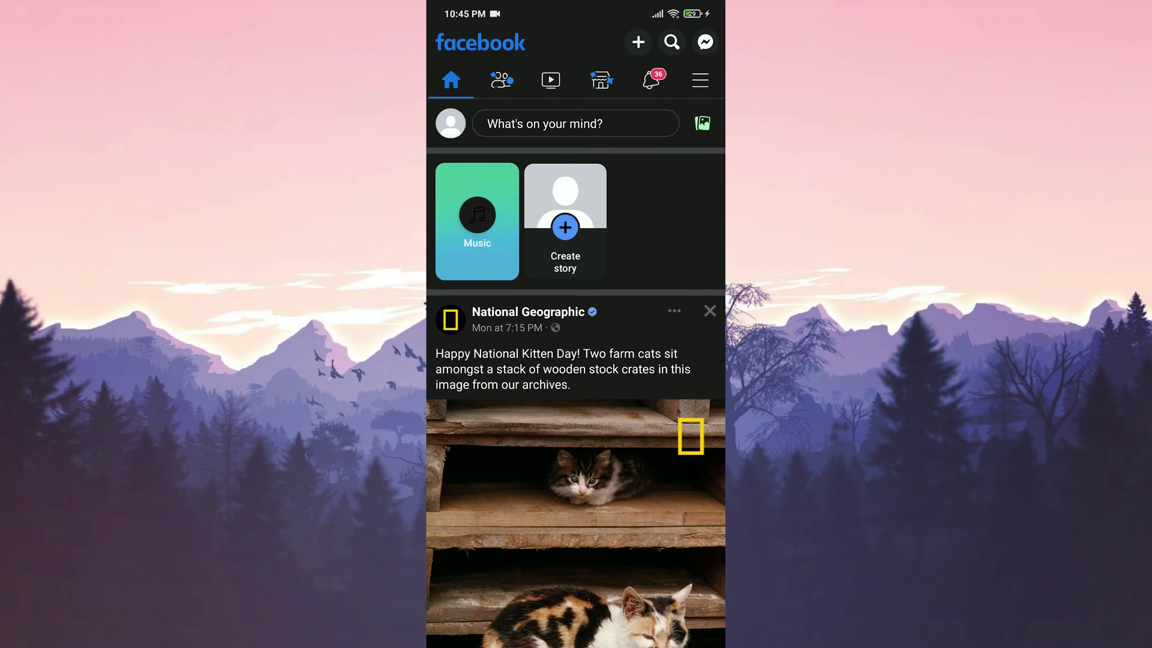
pyautogui.click(700, 80)
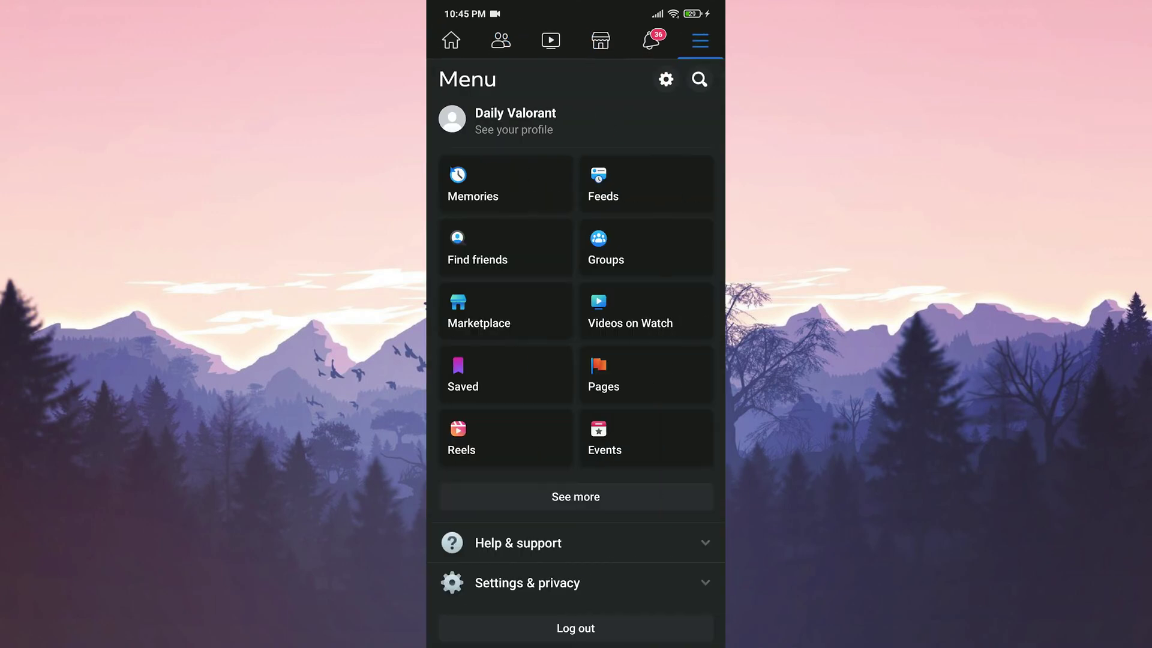
pyautogui.click(596, 627)
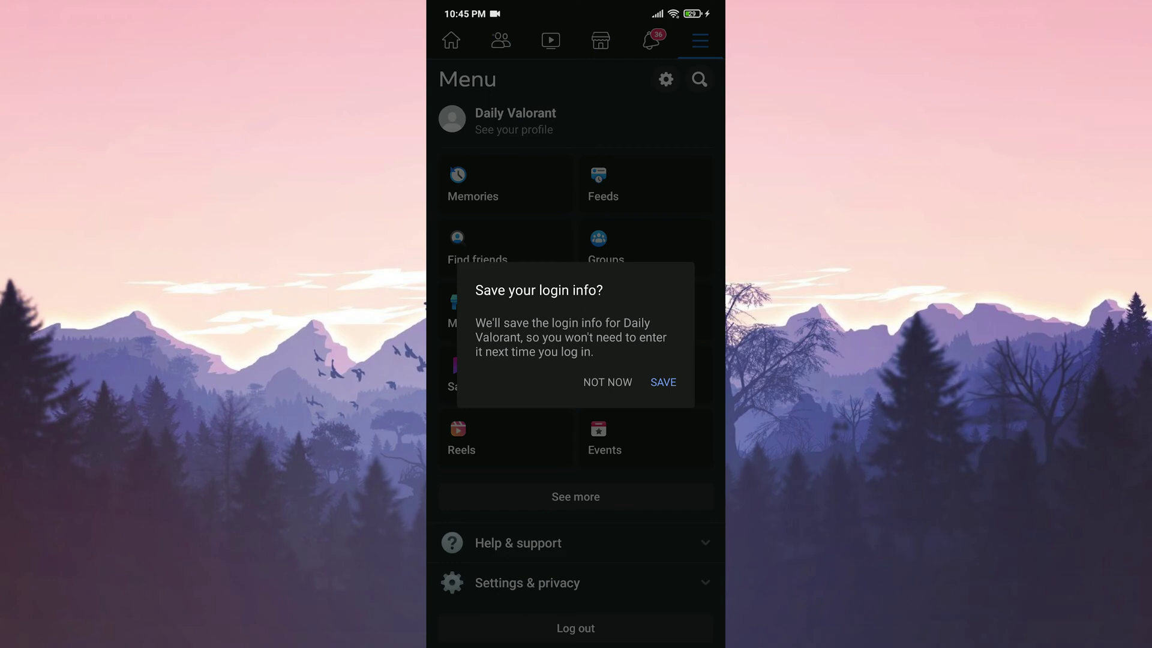
pyautogui.click(664, 382)
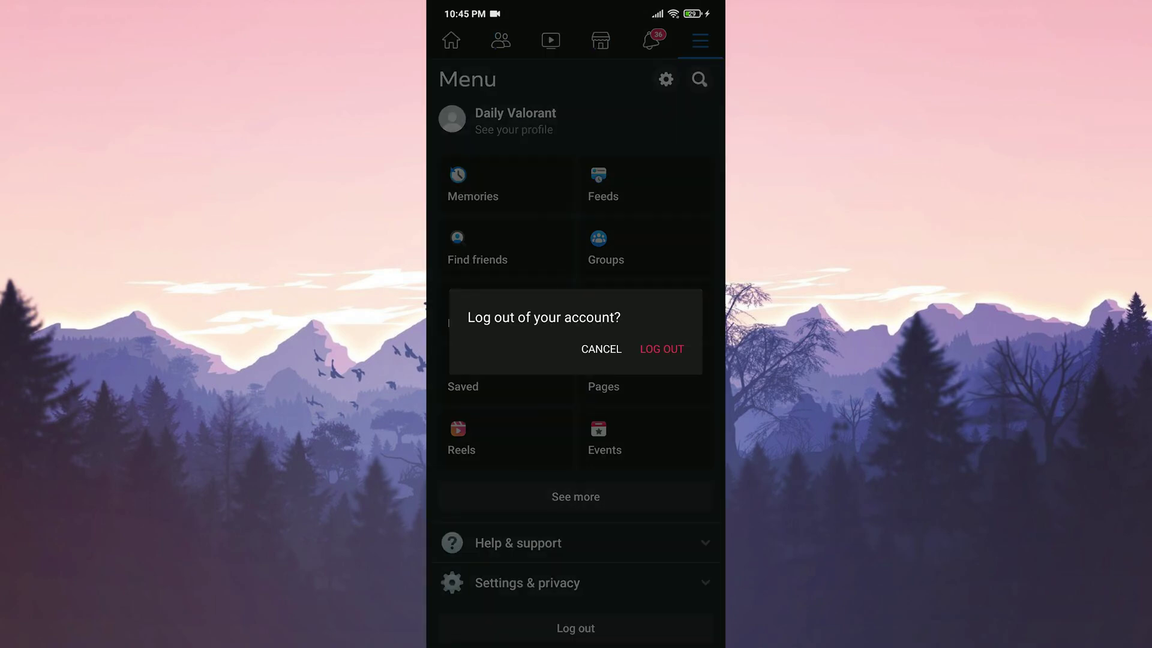
pyautogui.click(661, 349)
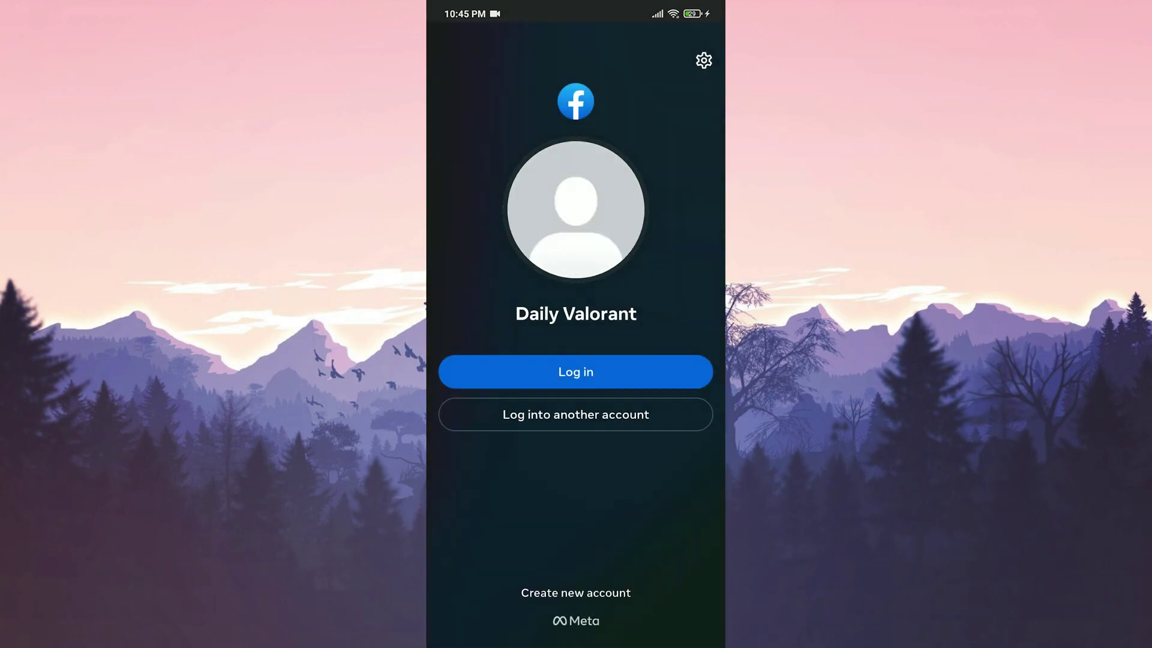
# Step: Log back in to the saved Facebook profile
pyautogui.click(460, 376)
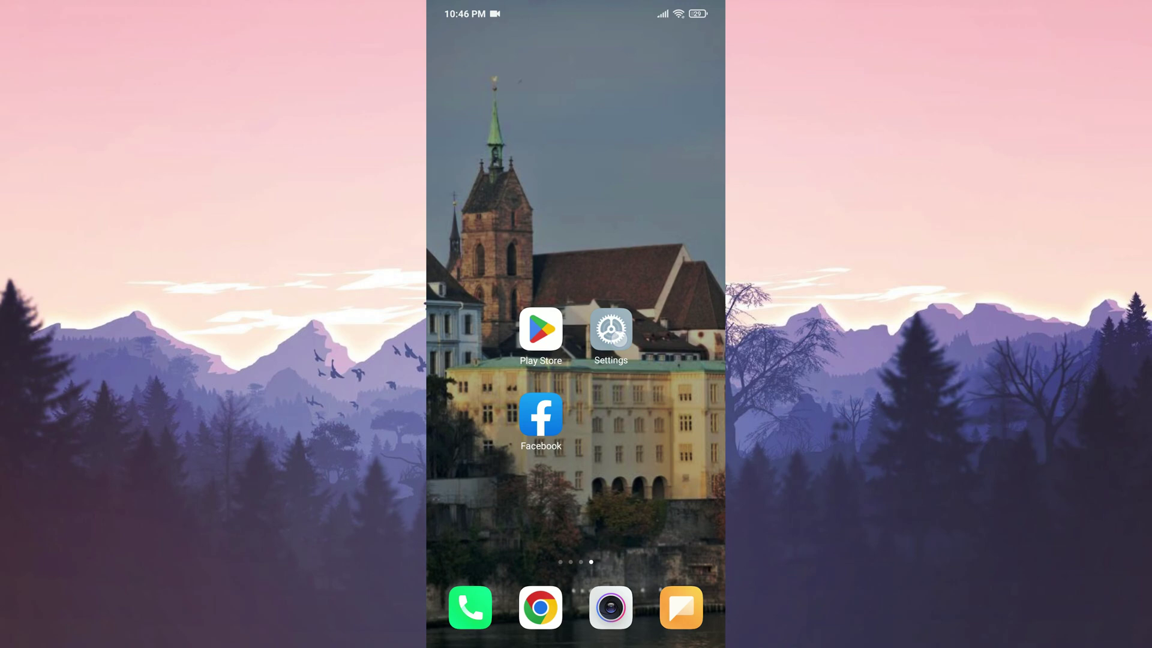
# Step: Find Facebook under Settings > Apps > Manage apps and open its app info
pyautogui.click(611, 331)
pyautogui.scroll(-5, 576, 359)
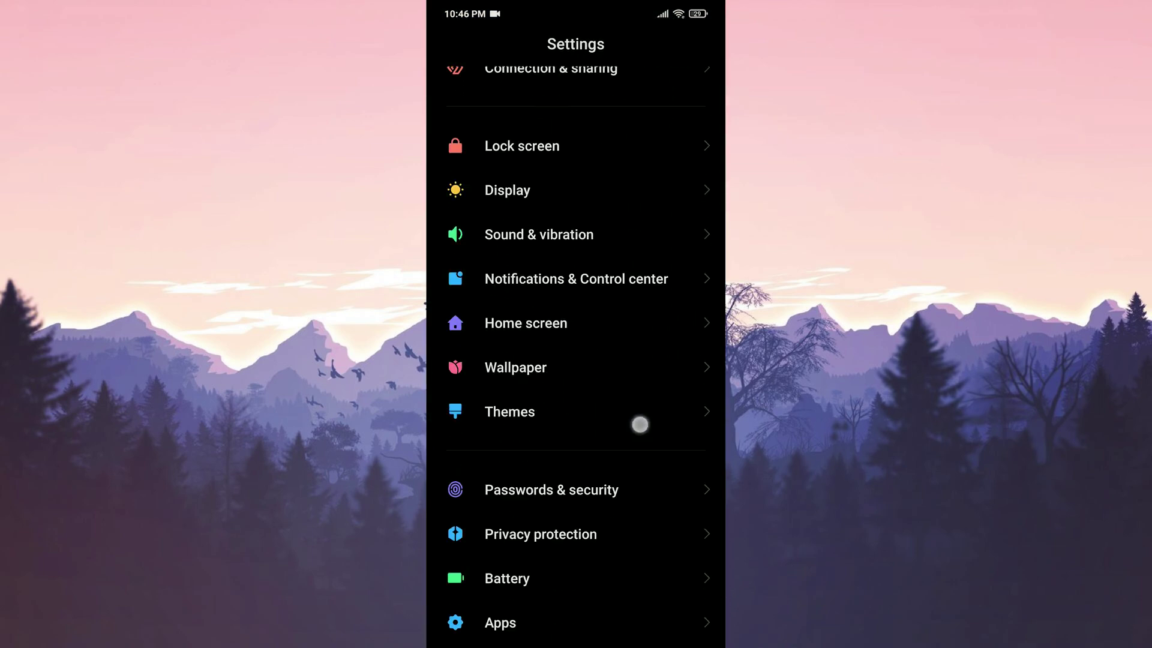
pyautogui.scroll(-3, 639, 421)
pyautogui.click(586, 503)
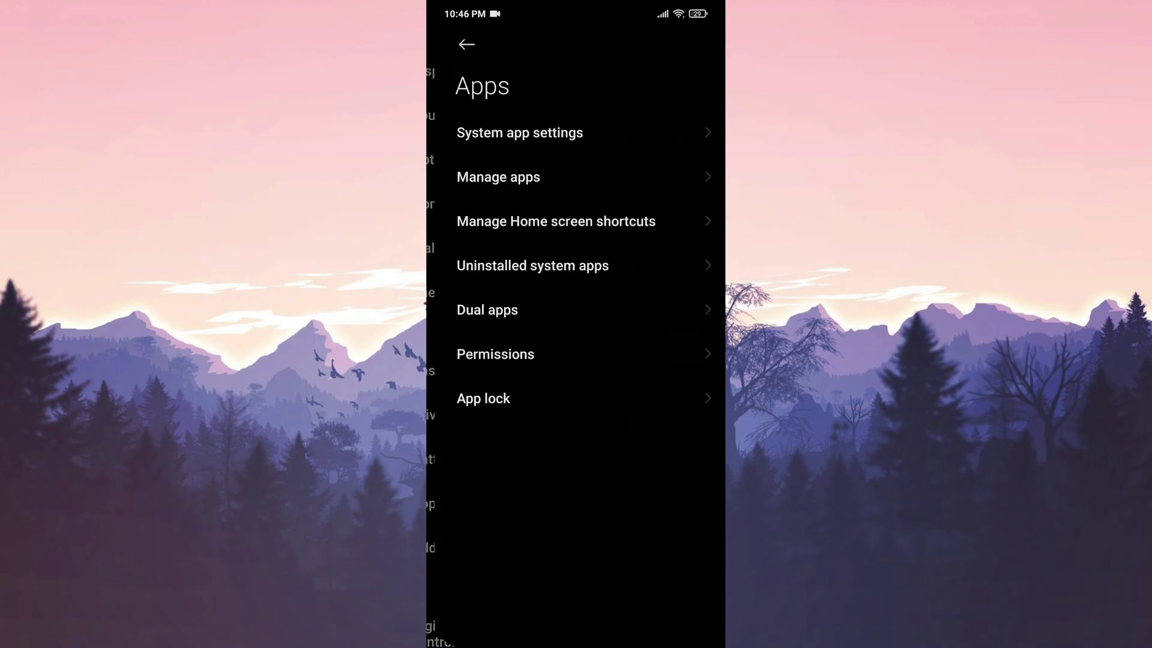
pyautogui.click(490, 177)
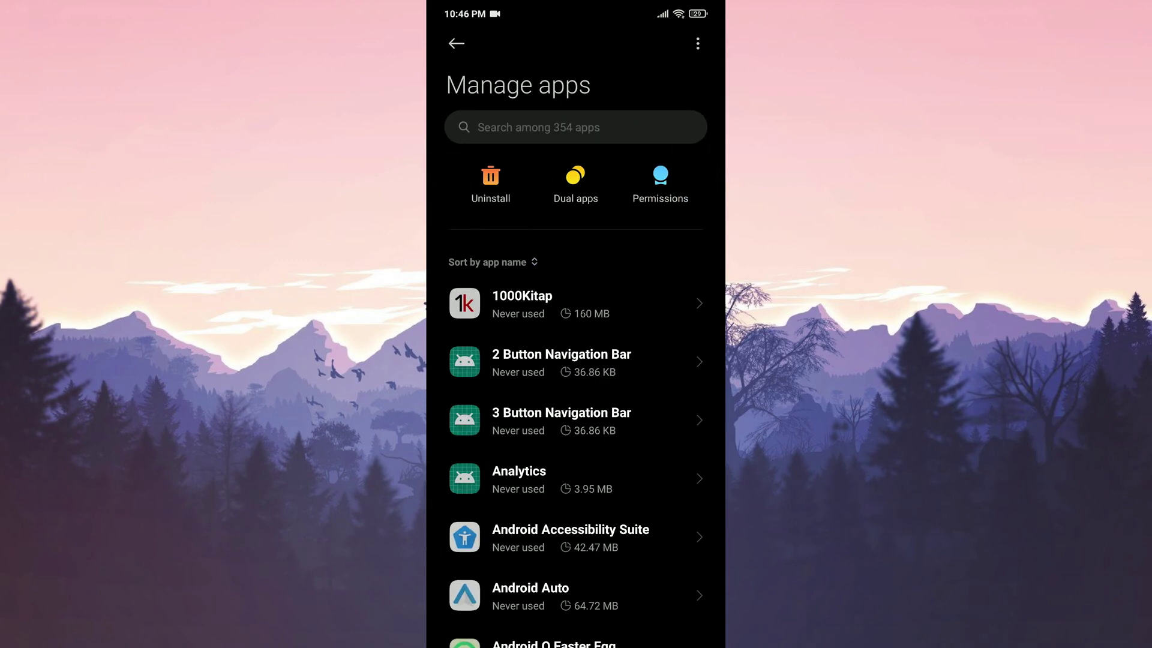
pyautogui.click(485, 127)
pyautogui.write('facebook')
pyautogui.click(514, 150)
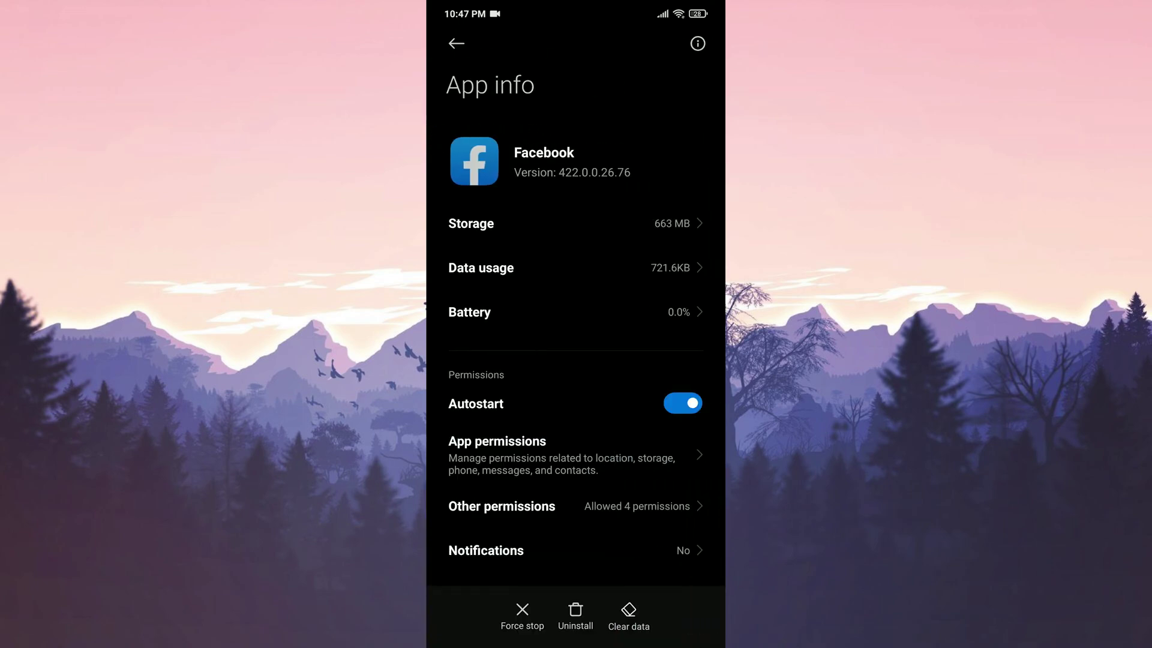
# Step: Clear all of Facebook's storage data
pyautogui.click(539, 224)
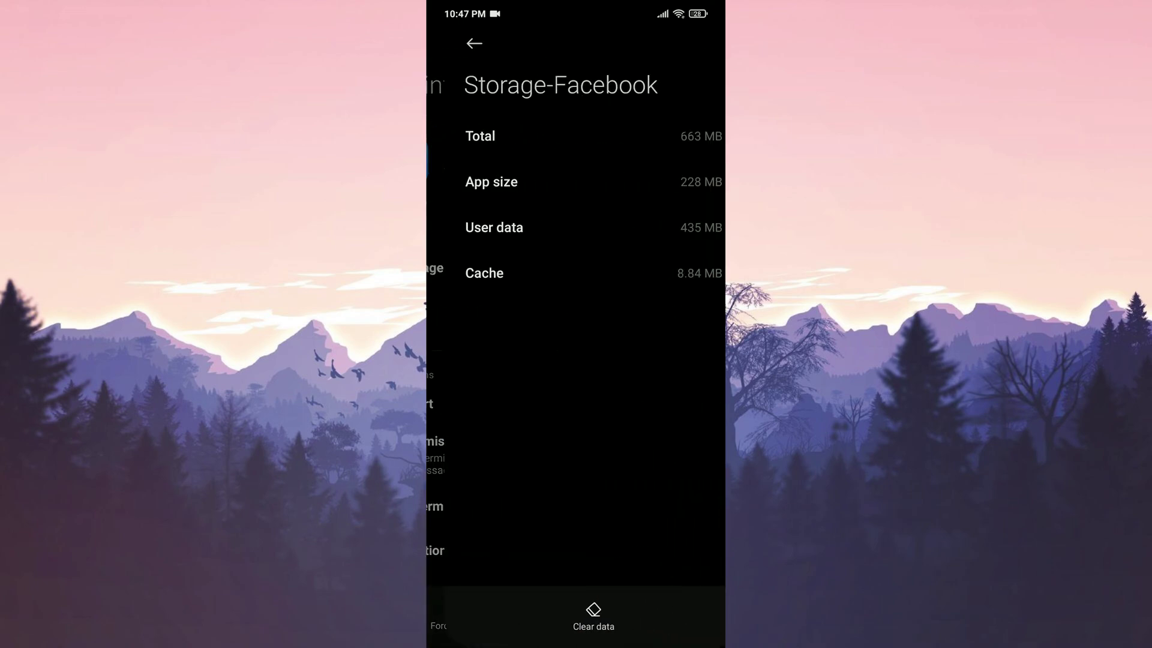
pyautogui.click(575, 616)
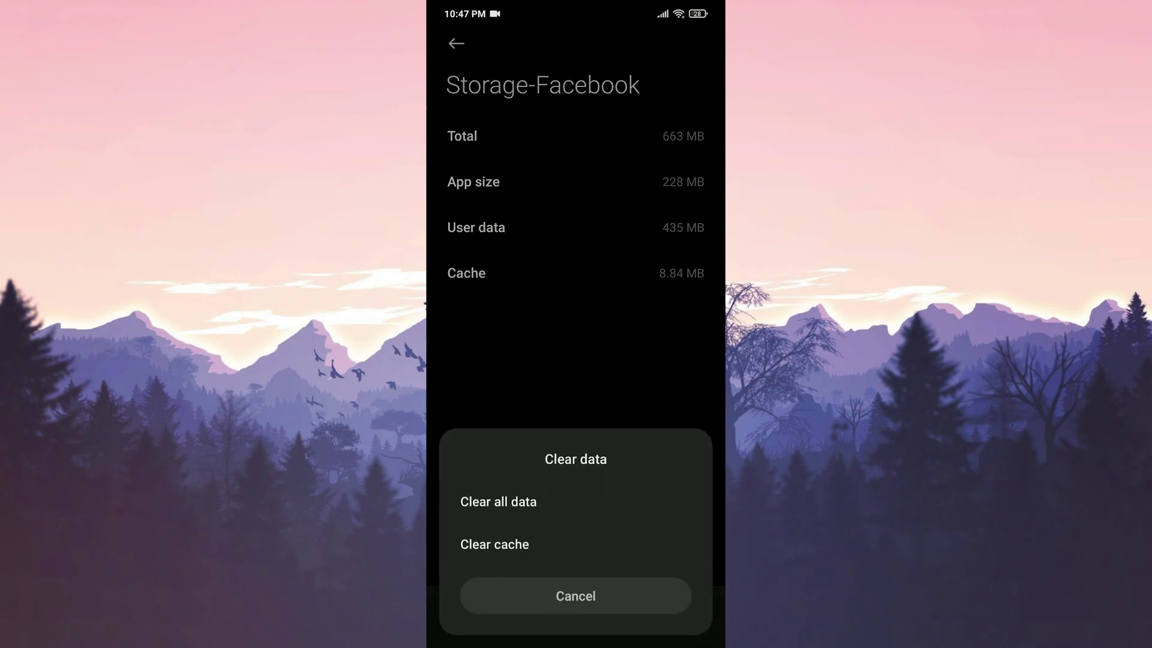
pyautogui.click(627, 501)
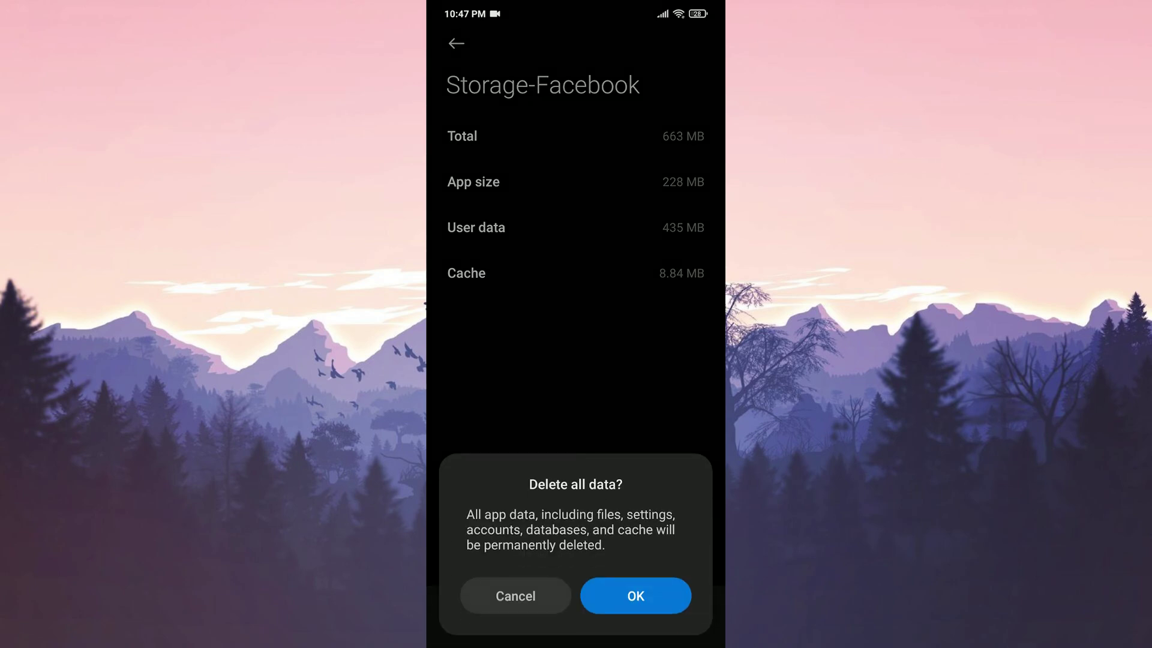
pyautogui.click(646, 594)
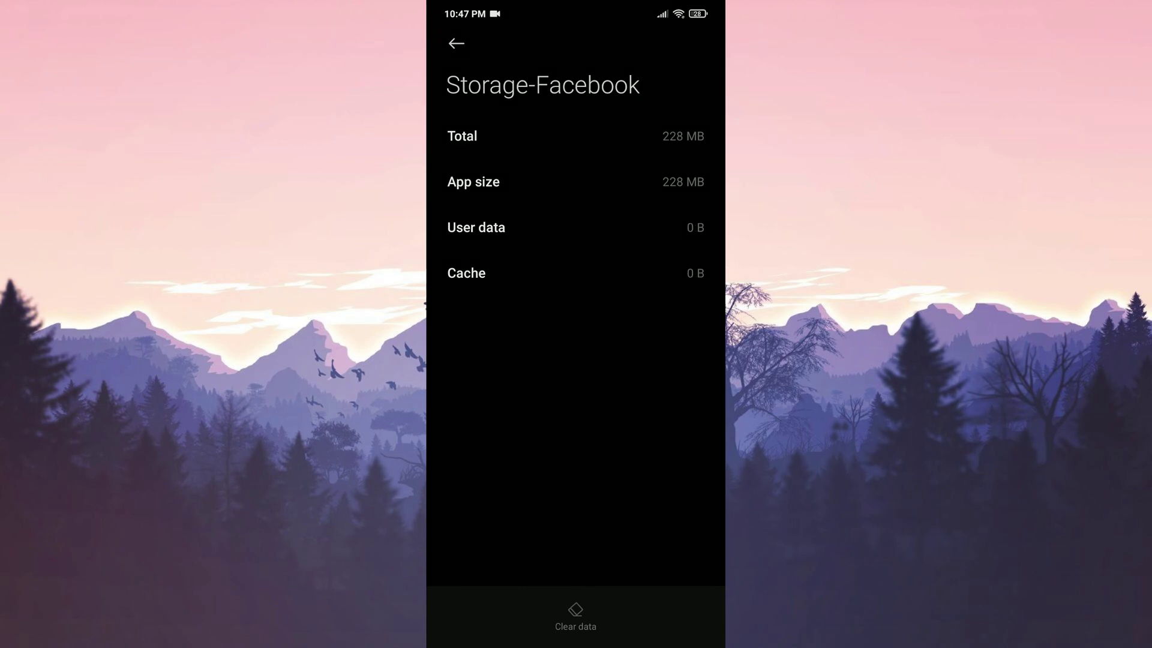
# Step: Uninstall Facebook and return to the home screen
pyautogui.click(457, 43)
pyautogui.click(575, 617)
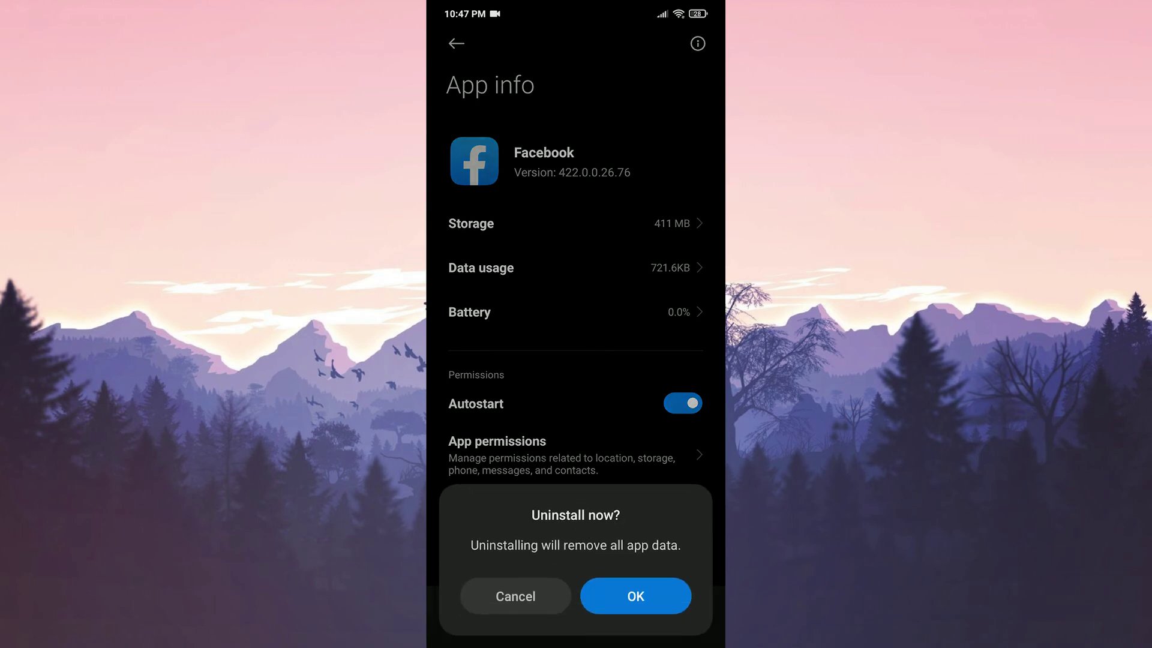
pyautogui.click(636, 596)
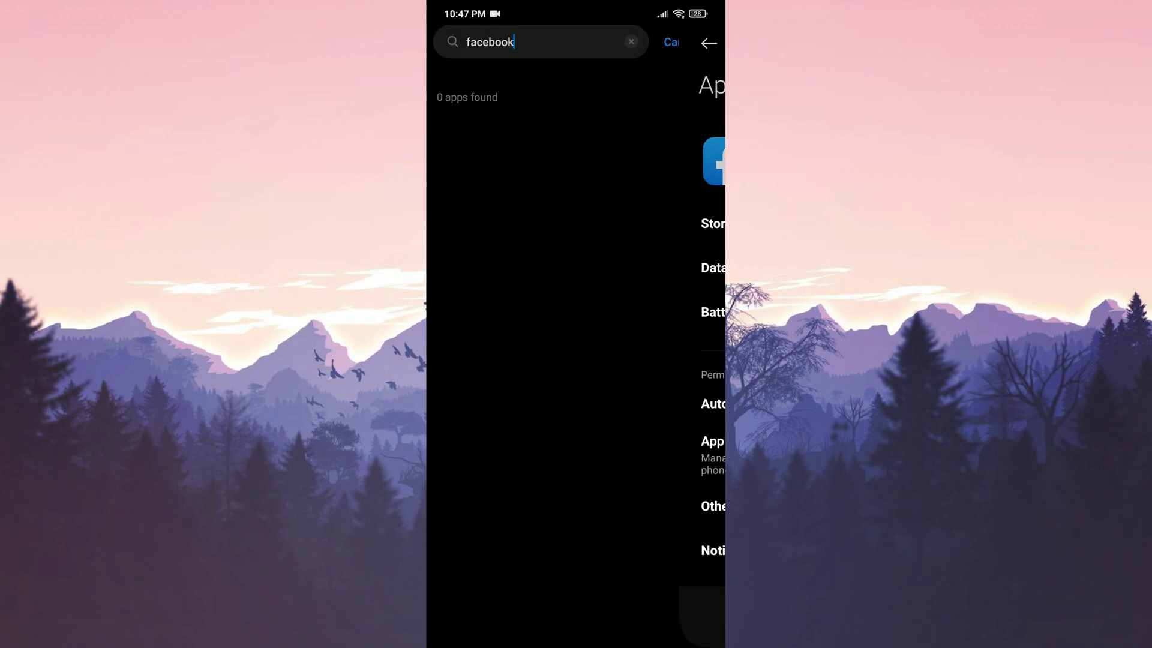
pyautogui.moveTo(596, 634); pyautogui.dragTo(596, 504)
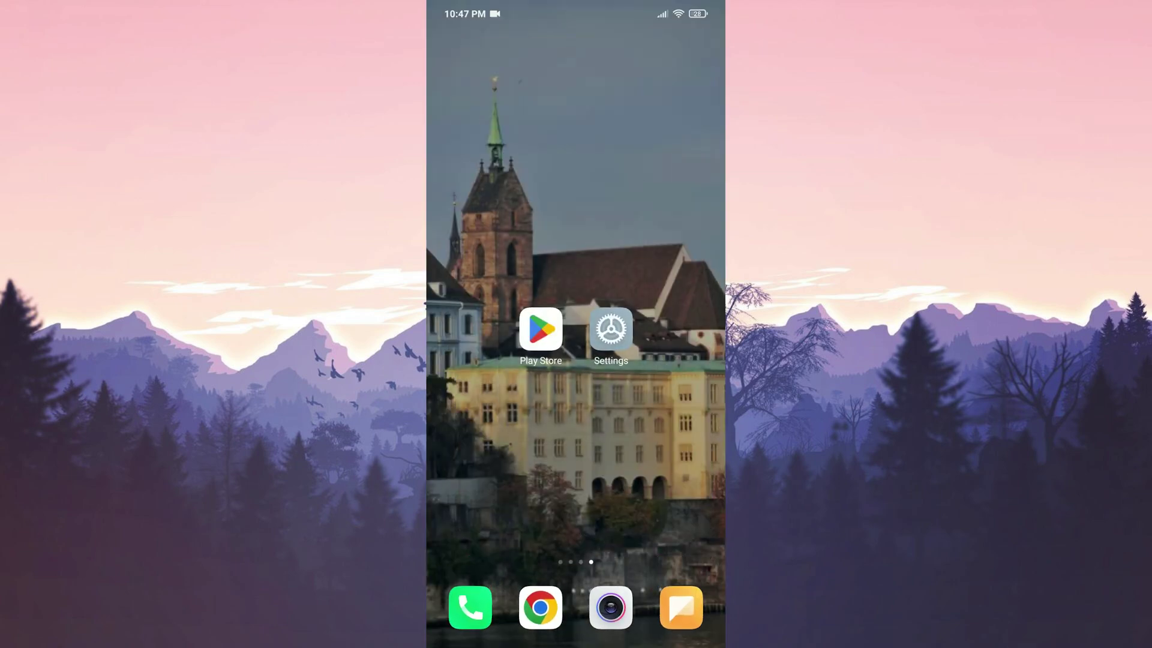
# Step: Search the Play Store for 'facebook', install it, and return home
pyautogui.press('XF86PowerOff')
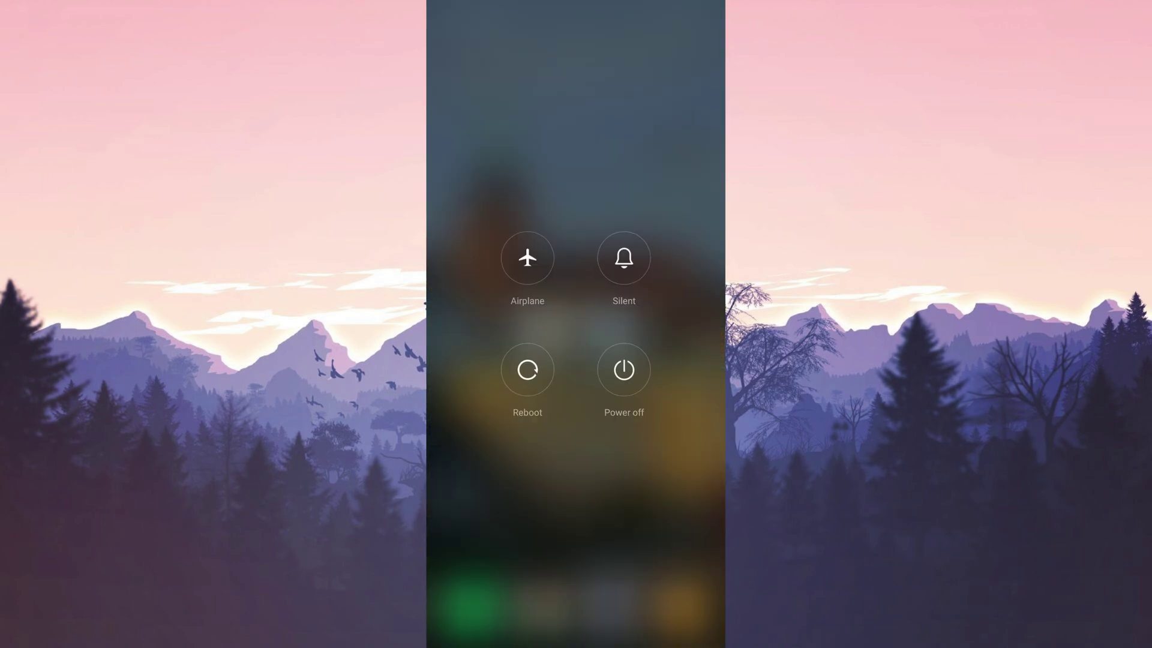
pyautogui.press('Escape')
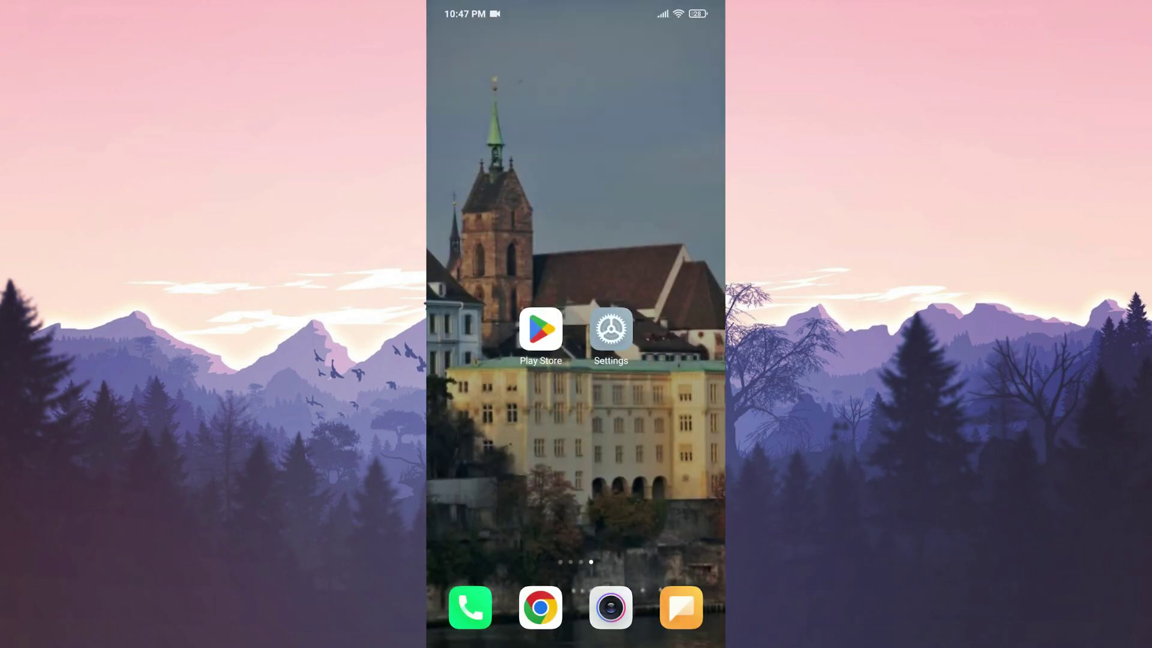
pyautogui.click(541, 330)
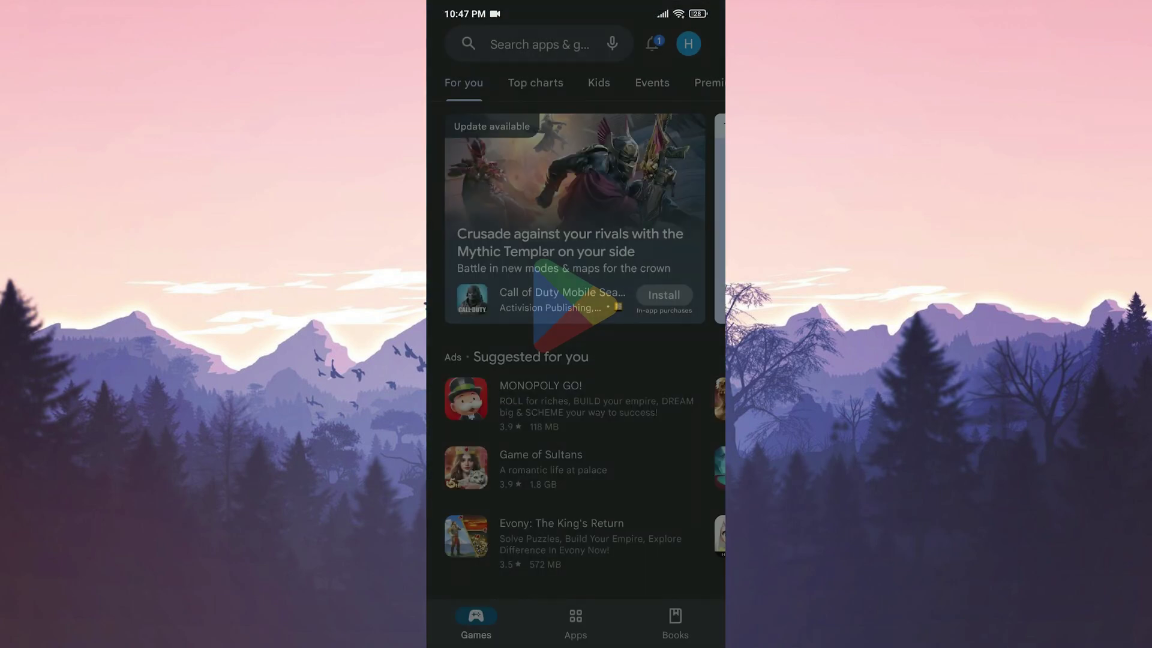
pyautogui.click(503, 44)
pyautogui.write('facebook')
pyautogui.press('Return')
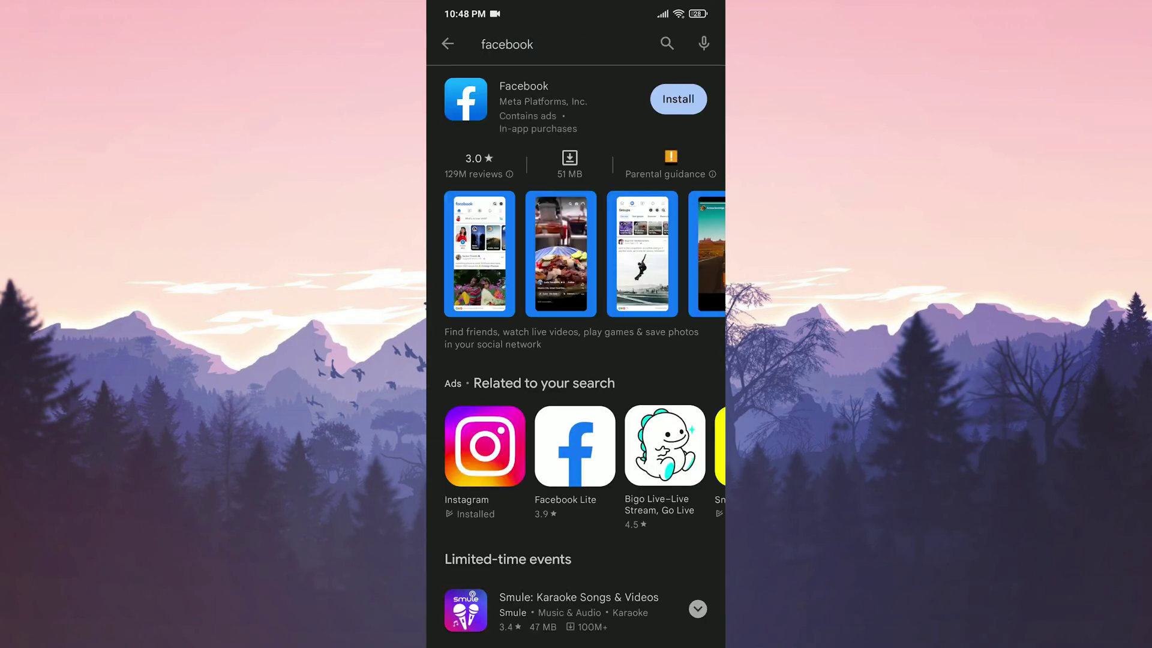
pyautogui.click(678, 100)
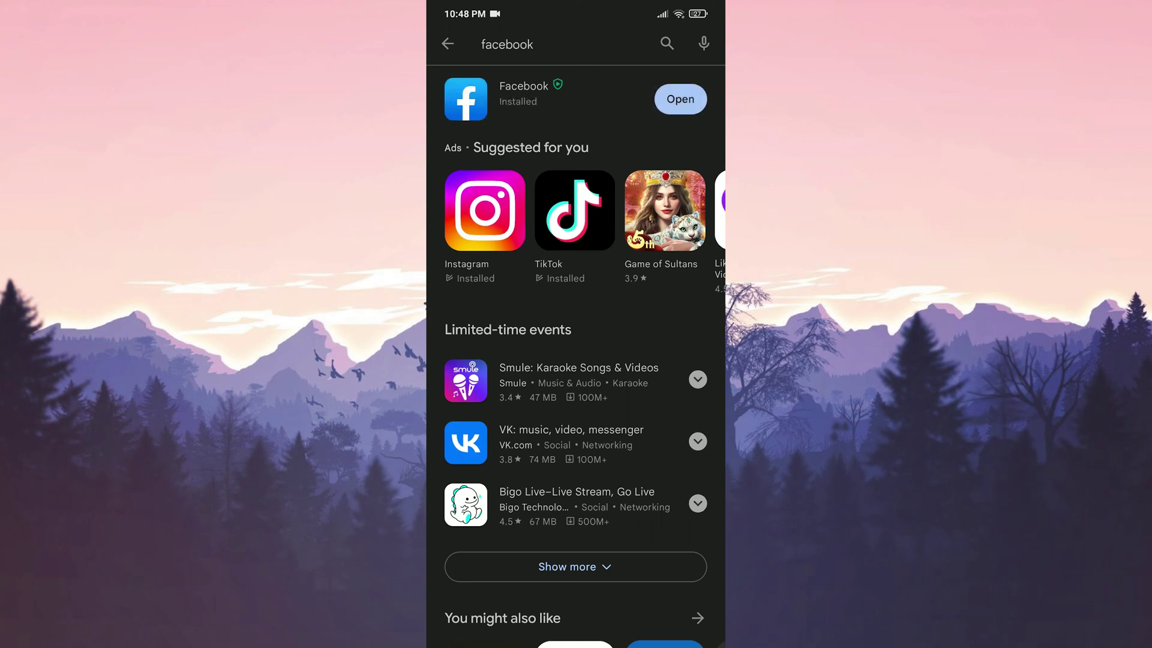
pyautogui.moveTo(576, 640); pyautogui.dragTo(576, 450)
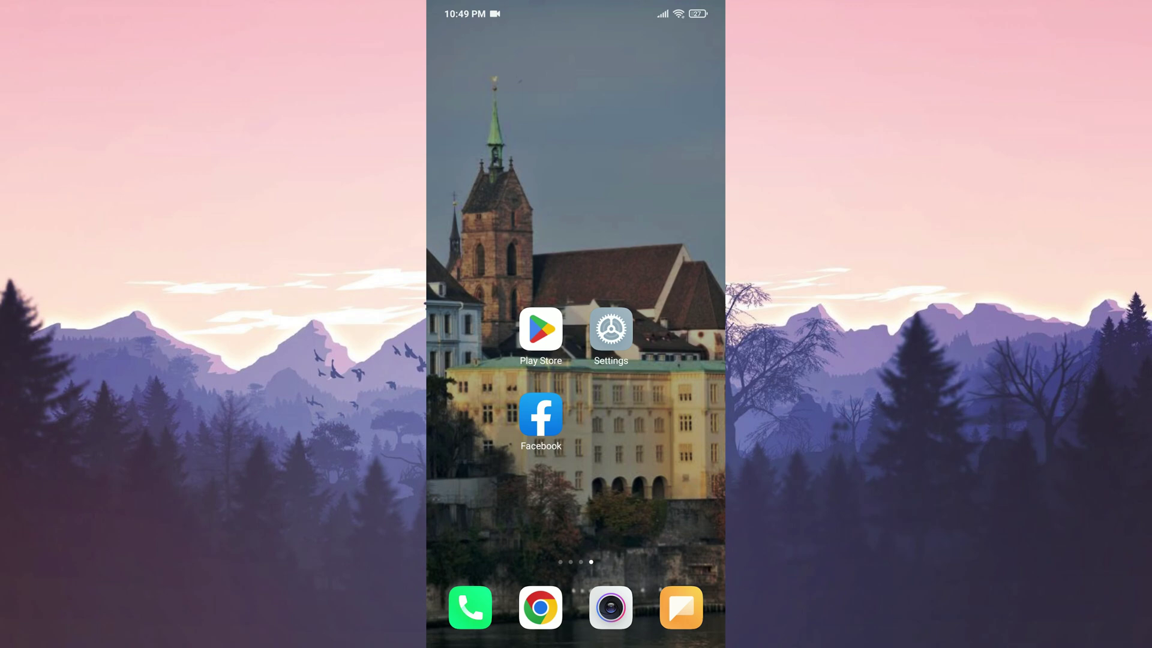
# Step: Uninstall Facebook from its home-screen icon, then bring up Uptodown's Facebook page in Chrome
pyautogui.click(541, 415)
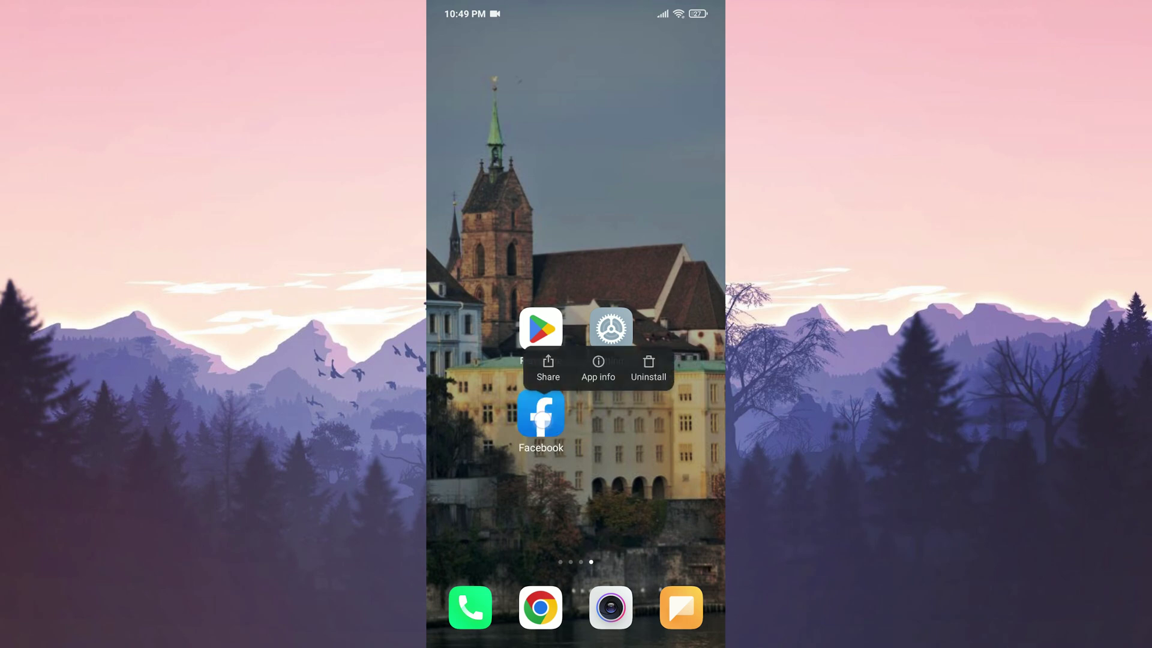
pyautogui.click(667, 369)
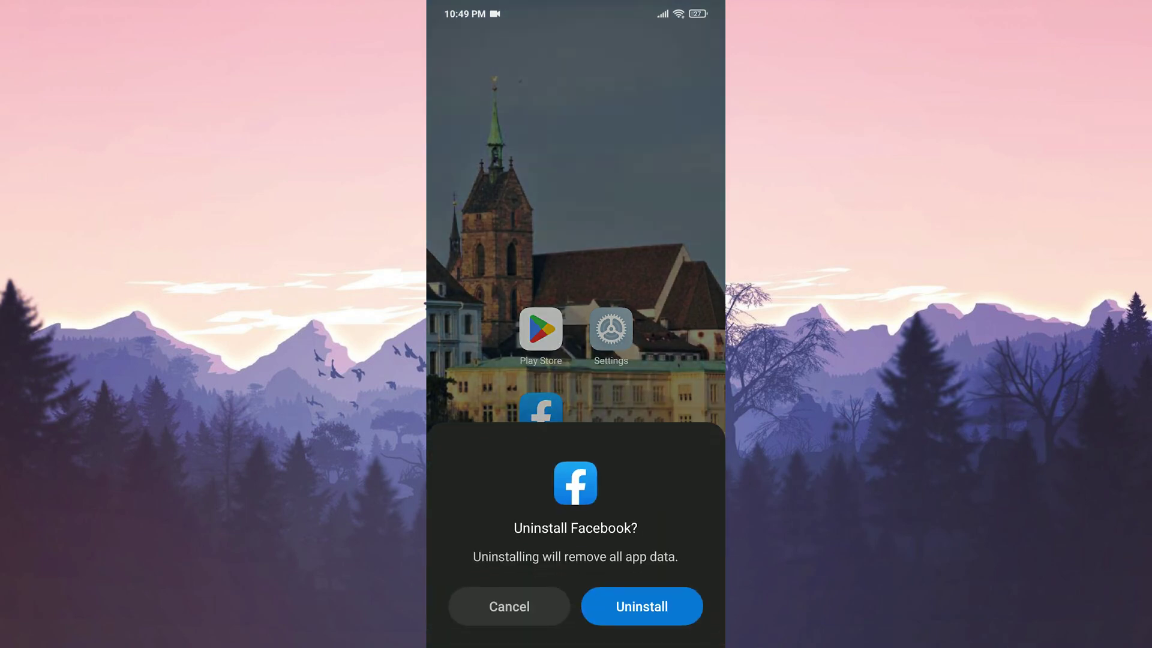
pyautogui.click(656, 607)
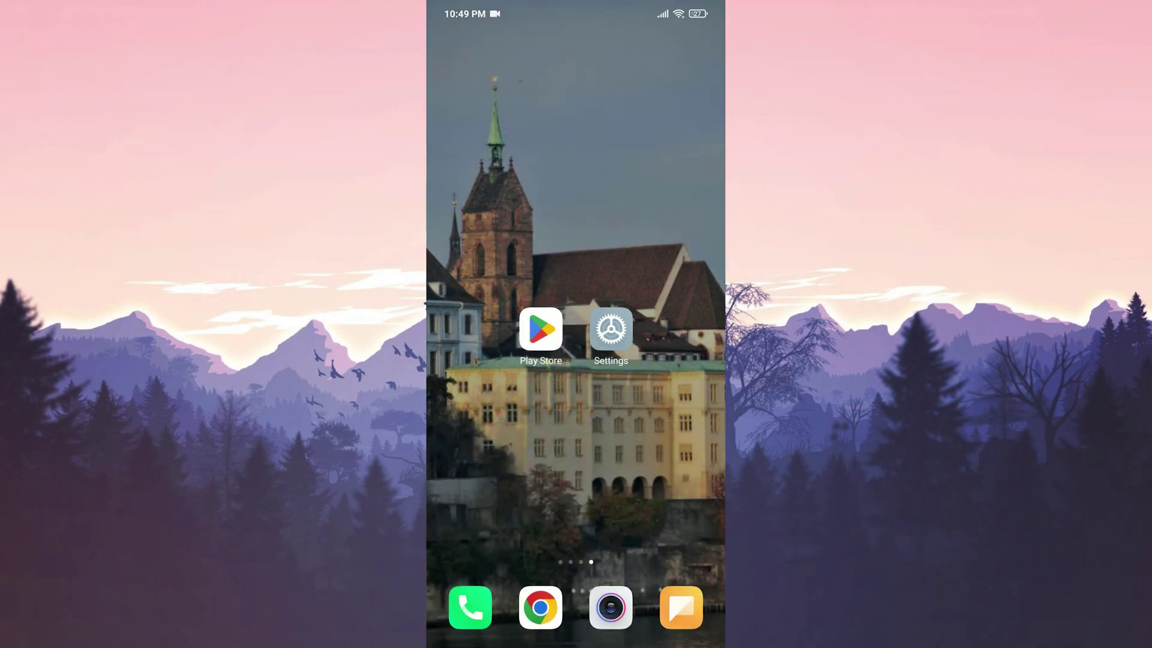
pyautogui.click(540, 607)
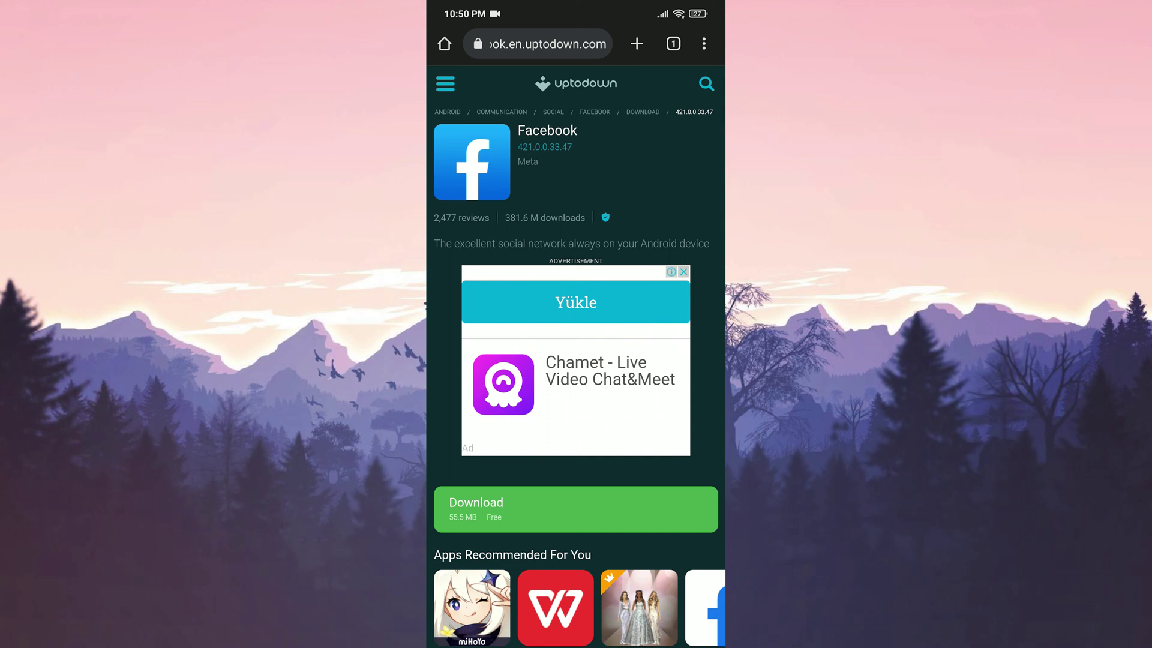
# Step: Download the Facebook 421.0.0.33.47 APK from Uptodown and start installing it
pyautogui.click(455, 503)
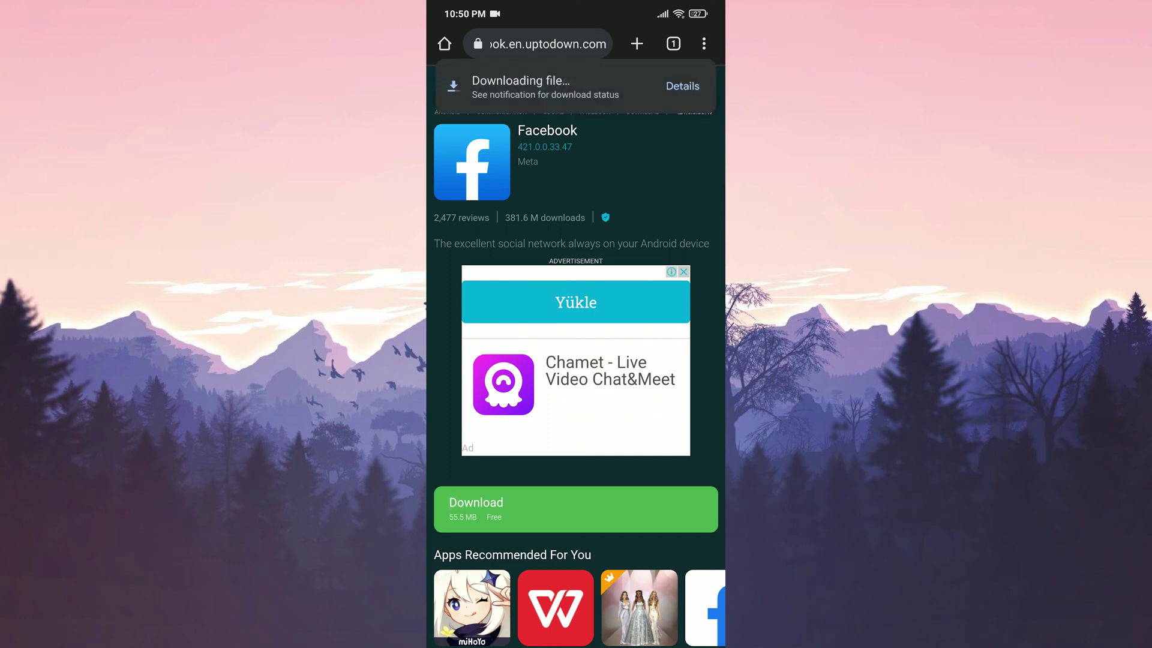
pyautogui.click(682, 85)
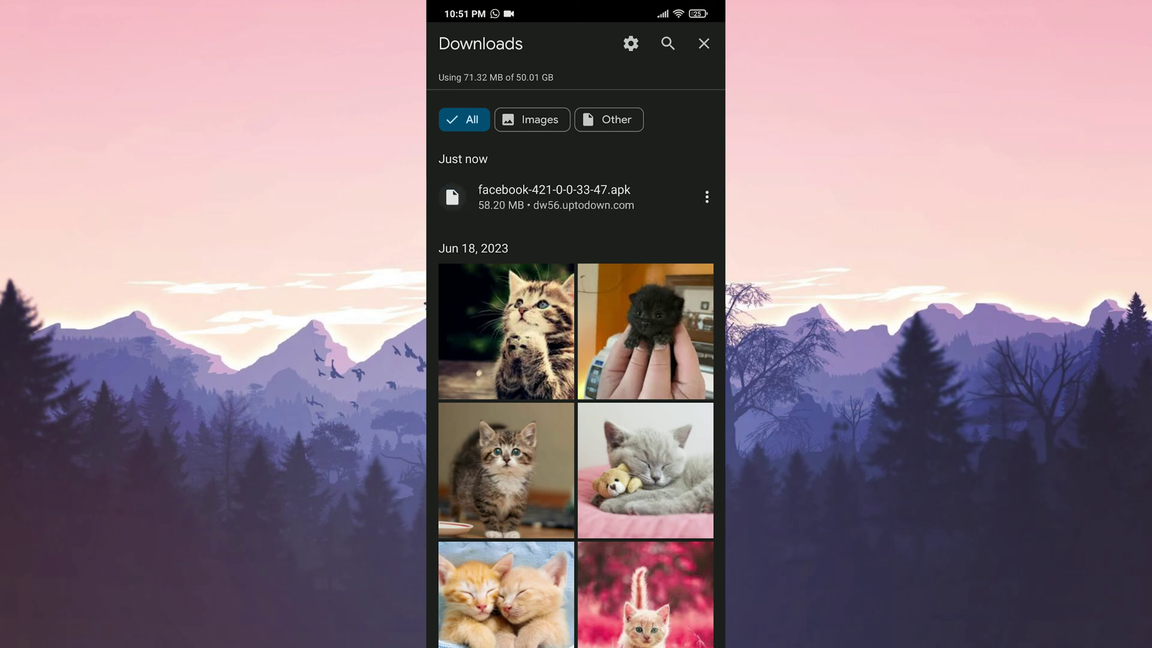
pyautogui.click(557, 185)
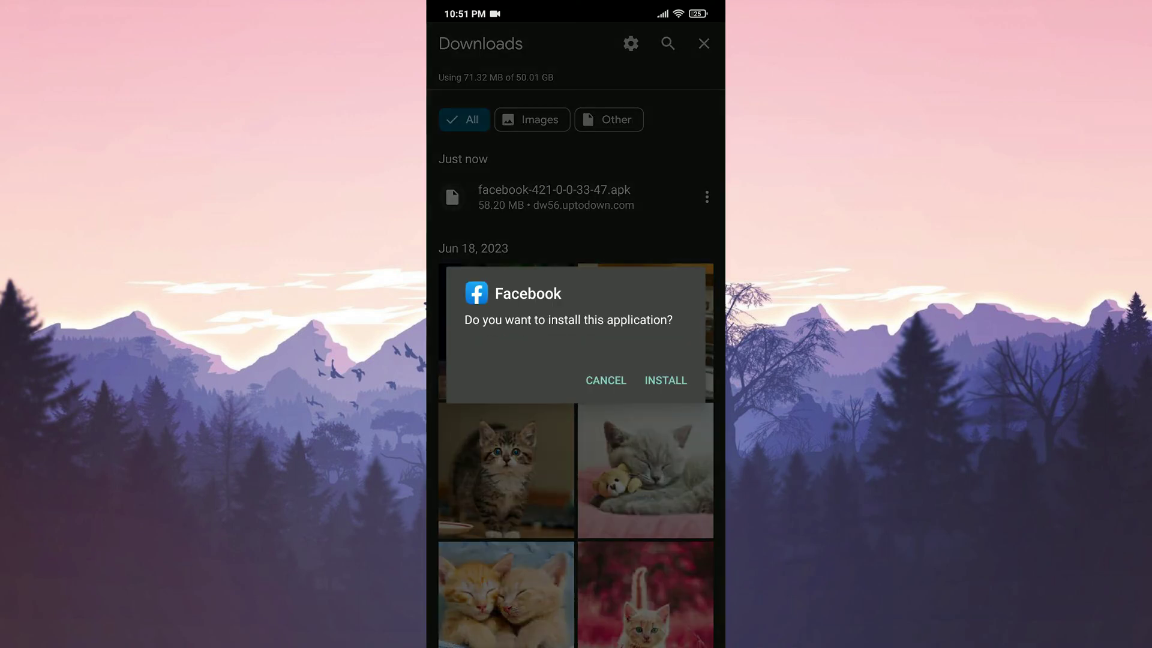
pyautogui.click(665, 379)
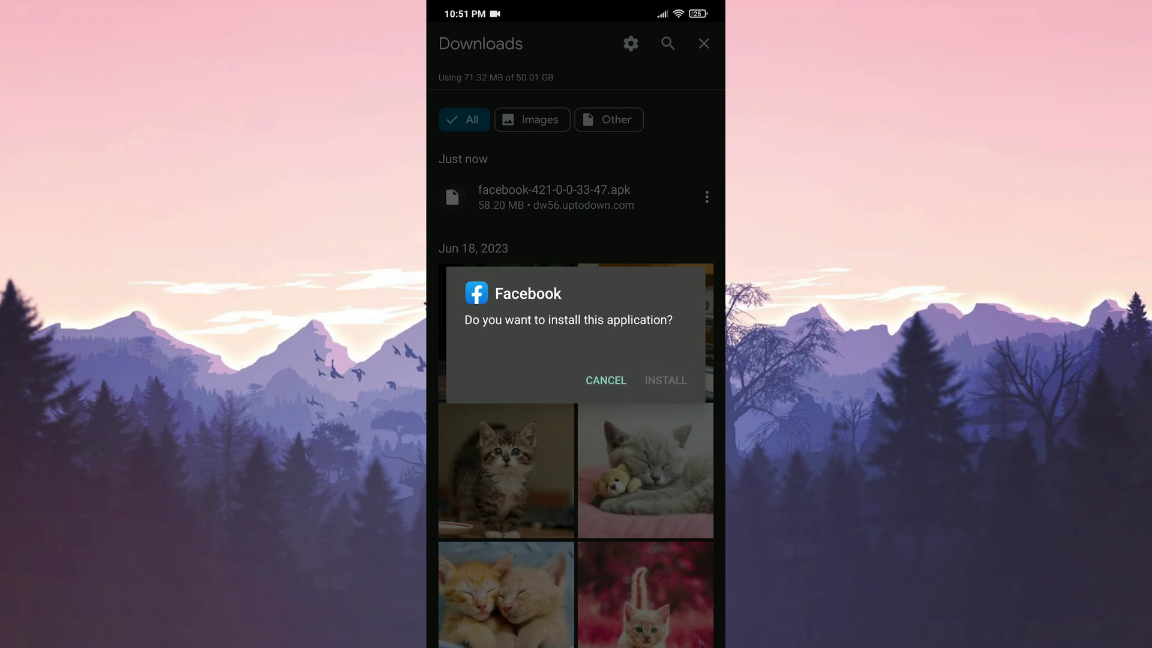